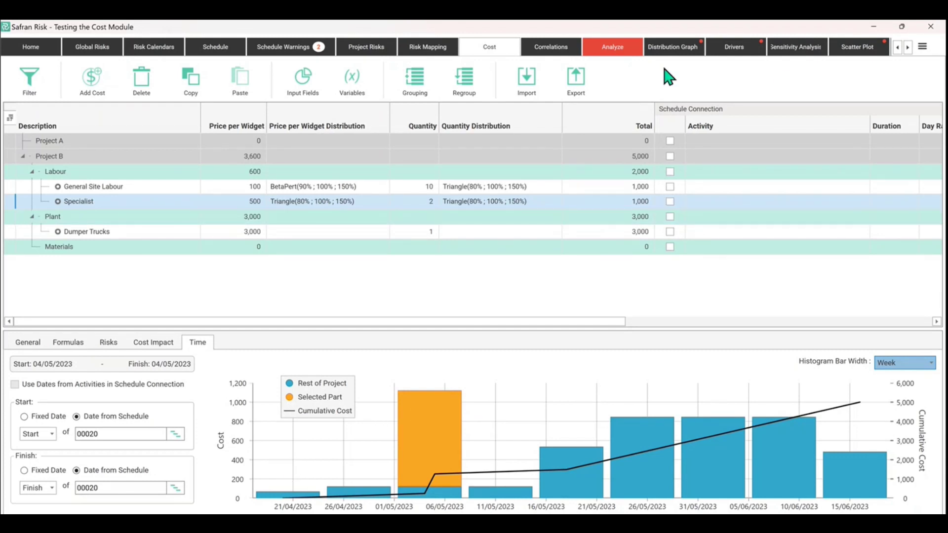
Reveal the hidden module tabs further along the ribbon
{"action": "left_click", "coordinate": [908, 47]}
{"action": "left_click", "coordinate": [907, 46]}
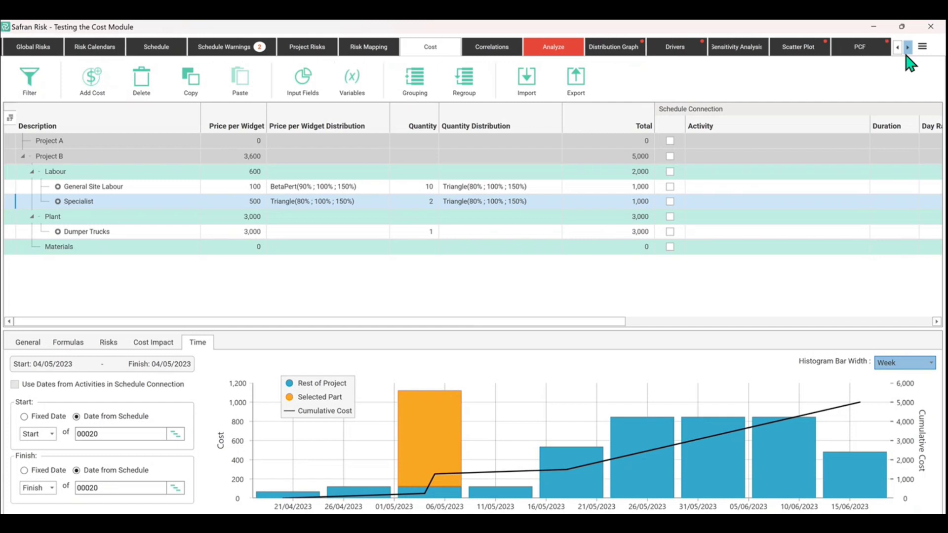
{"action": "left_click", "coordinate": [907, 47]}
{"action": "left_click", "coordinate": [845, 54]}
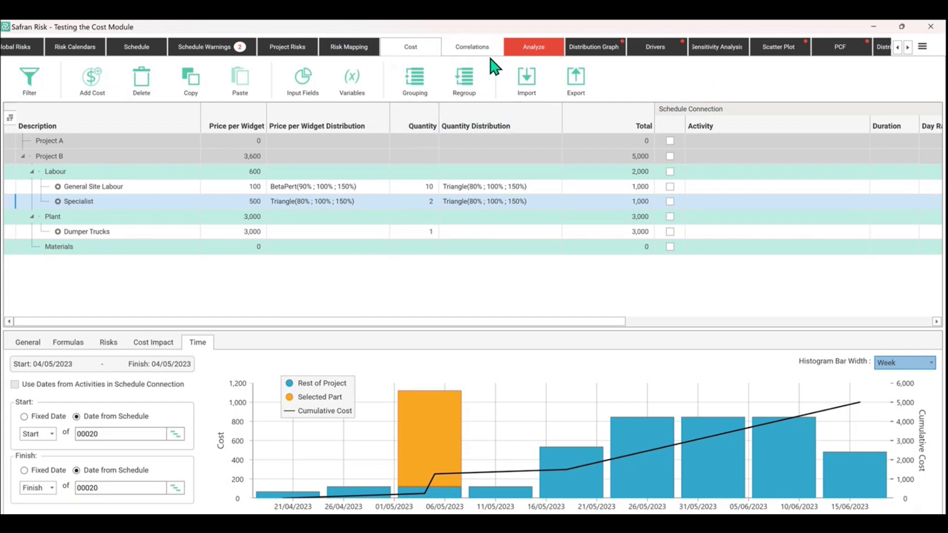
Include the global QUICK RISK (Plus Minus 10%) from the Global Risks list in the project risks
{"action": "left_click", "coordinate": [291, 47]}
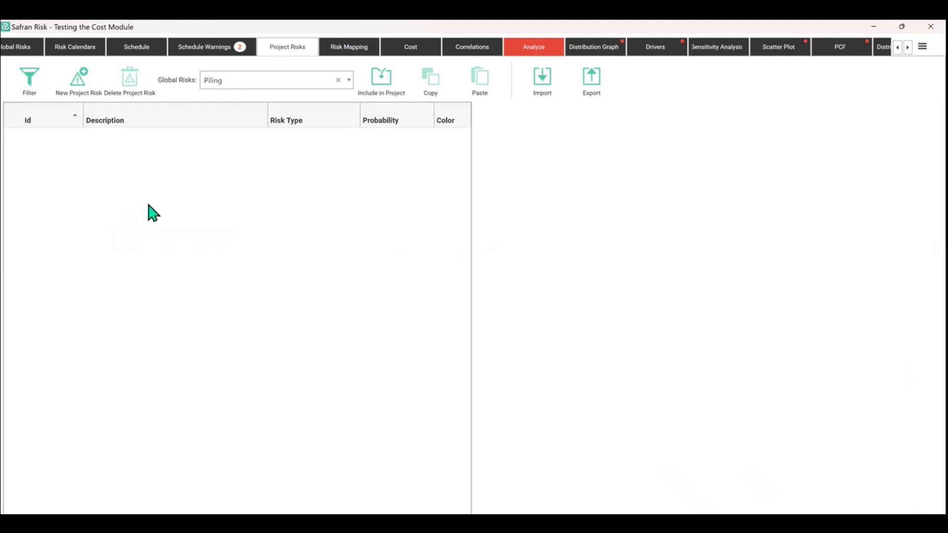
{"action": "left_click", "coordinate": [349, 80]}
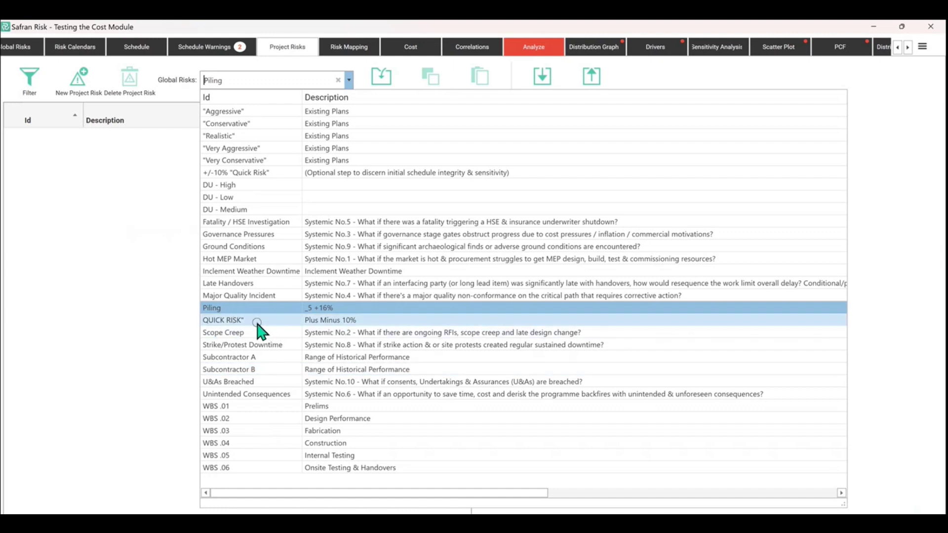
{"action": "left_click", "coordinate": [326, 320]}
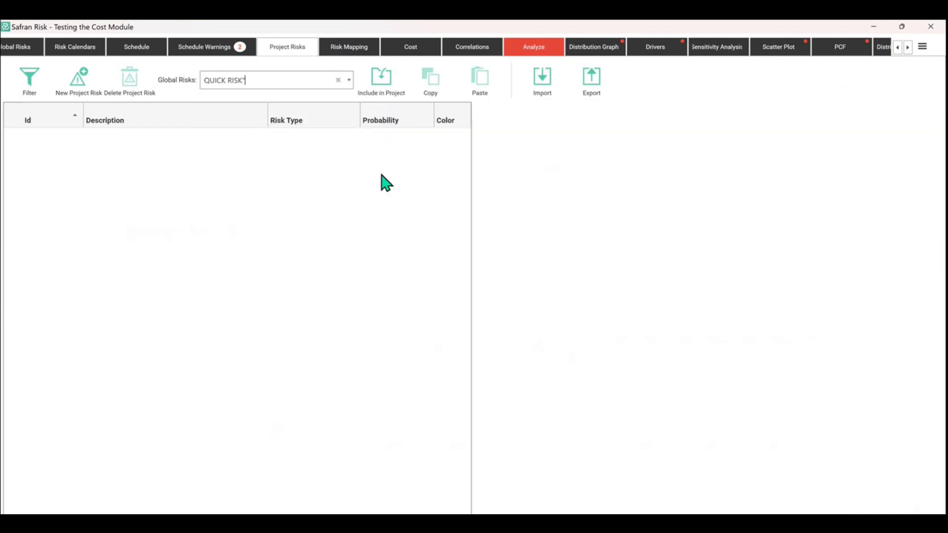
{"action": "left_click", "coordinate": [391, 94]}
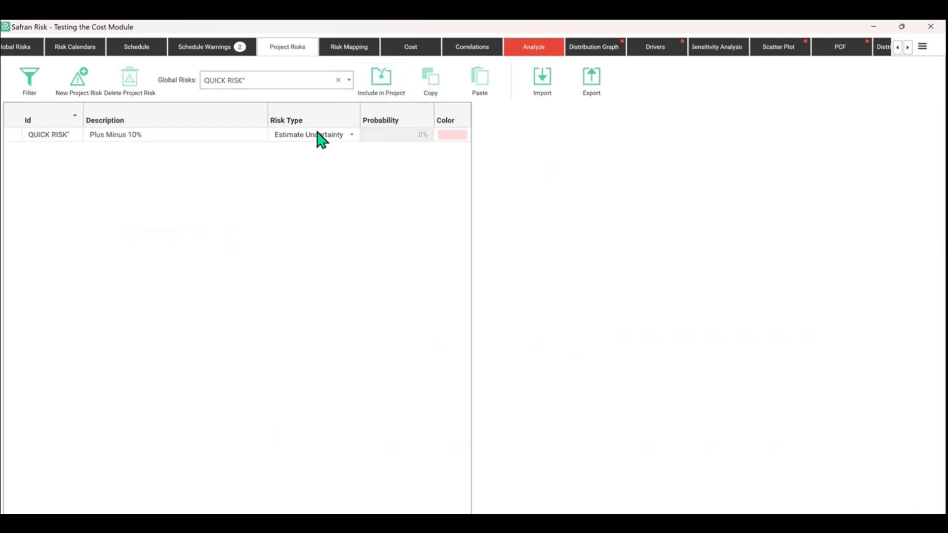
Delete QUICK RISK's cost impact and confirm, keeping only its 90%–110% schedule impact
{"action": "left_click", "coordinate": [116, 141]}
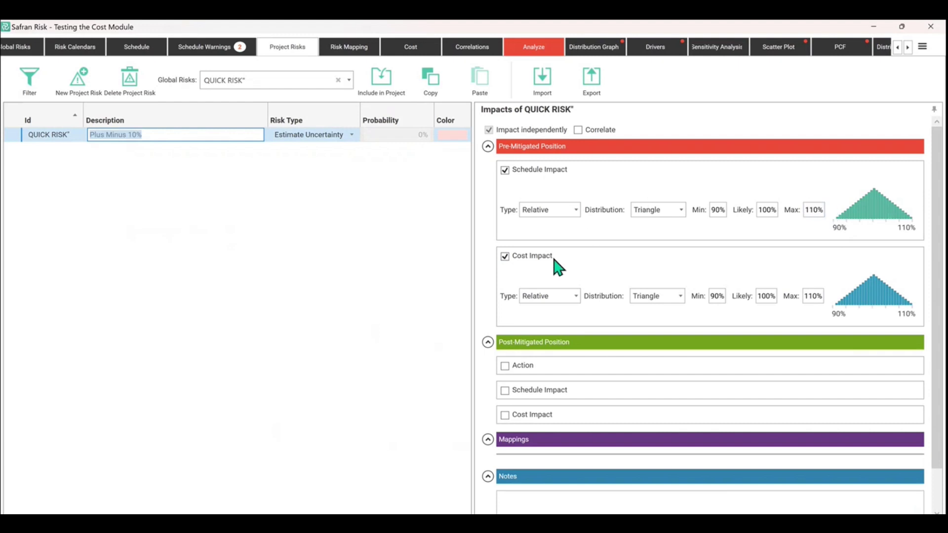
{"action": "left_click", "coordinate": [504, 256]}
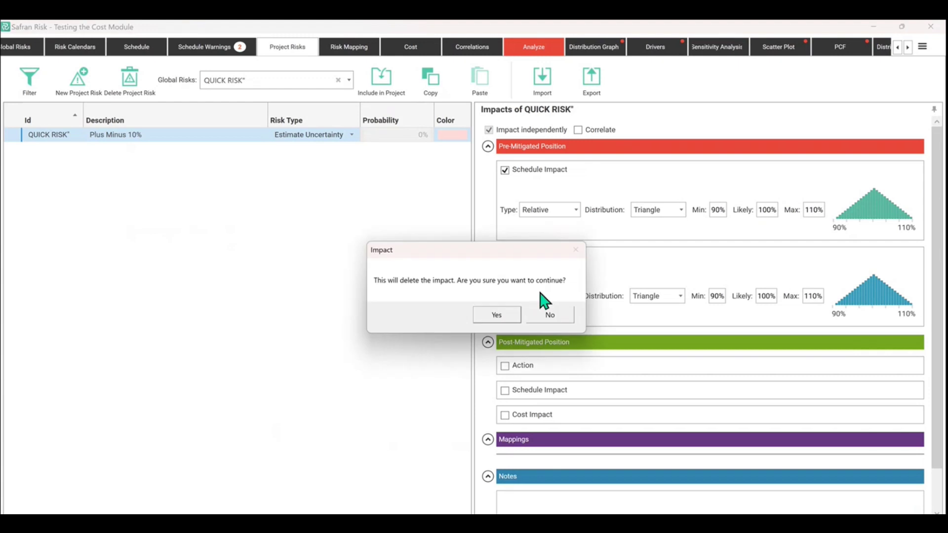
{"action": "left_click", "coordinate": [493, 313]}
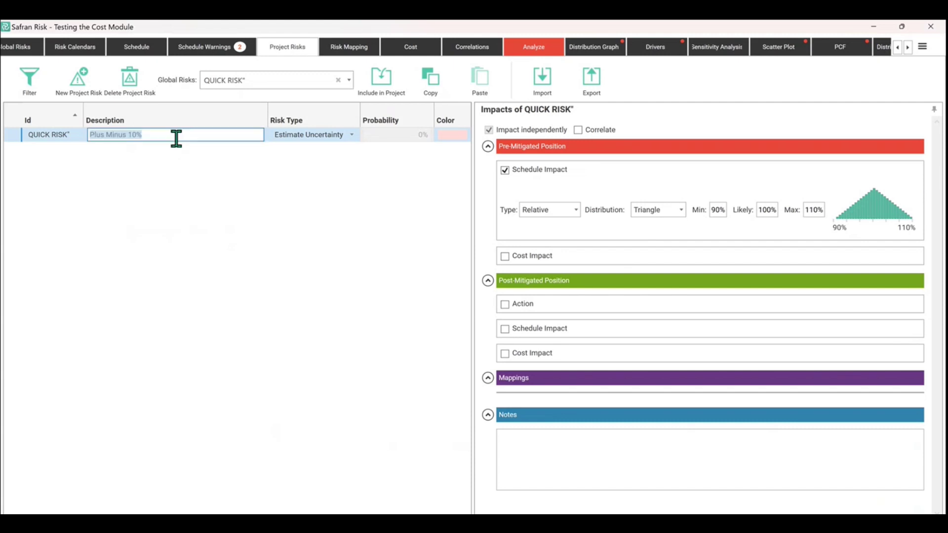
{"action": "left_click", "coordinate": [77, 134]}
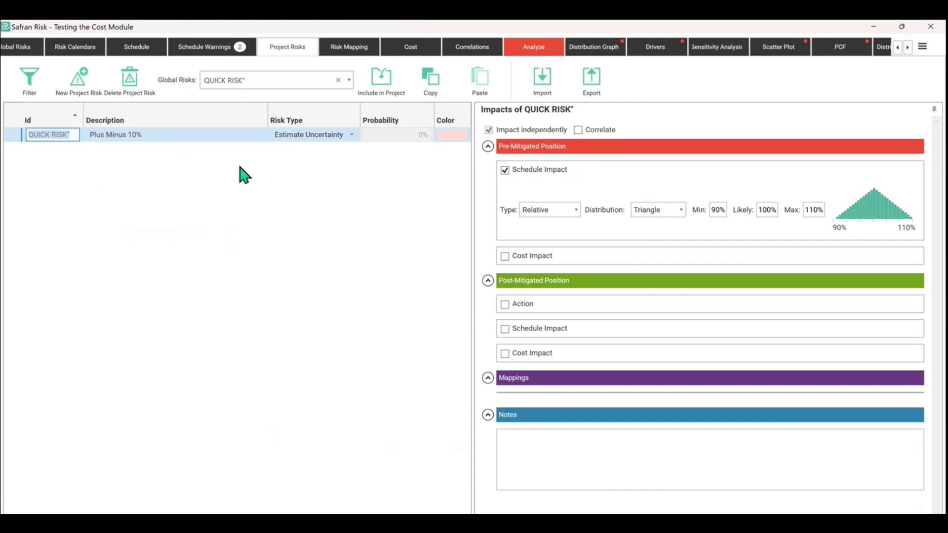
Remove the stray trailing quote so the risk's Id reads QUICK RISK
{"action": "key", "text": "End"}
{"action": "key", "text": "BackSpace"}
{"action": "left_click", "coordinate": [271, 134]}
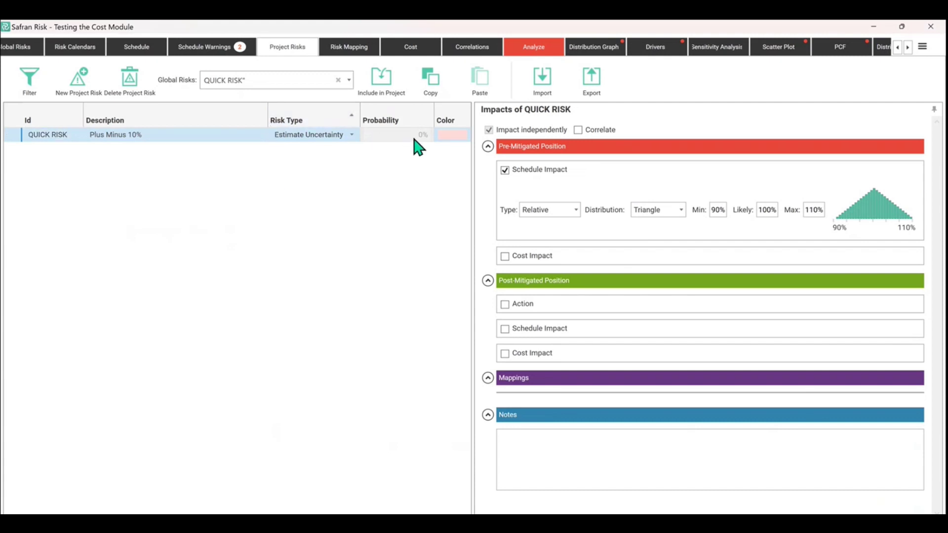
Give QUICK RISK a 100% probability via the Standard type, then restore it to Estimate Uncertainty
{"action": "left_click", "coordinate": [336, 138]}
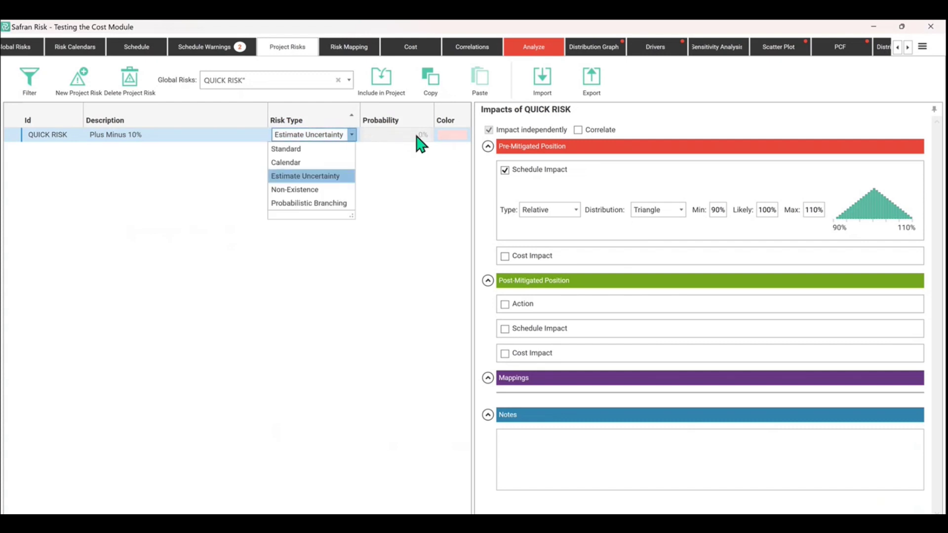
{"action": "left_click", "coordinate": [318, 150]}
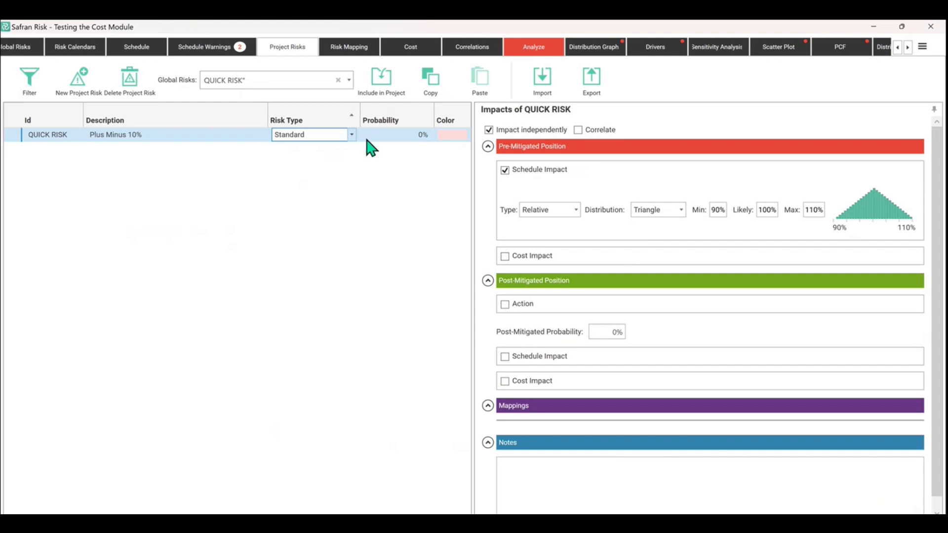
{"action": "left_click", "coordinate": [418, 138]}
{"action": "type", "text": "1"}
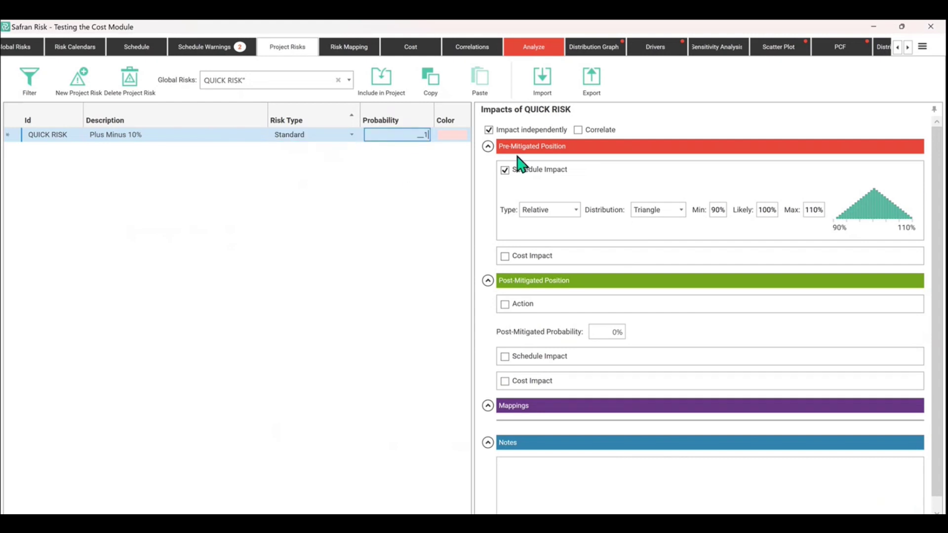
{"action": "type", "text": "00"}
{"action": "key", "text": "Return"}
{"action": "left_click", "coordinate": [287, 136]}
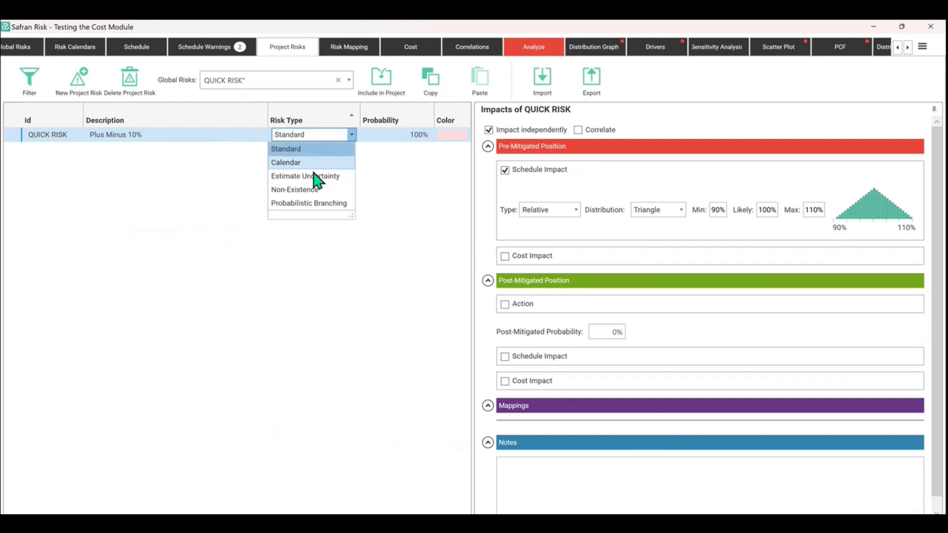
{"action": "left_click", "coordinate": [317, 178]}
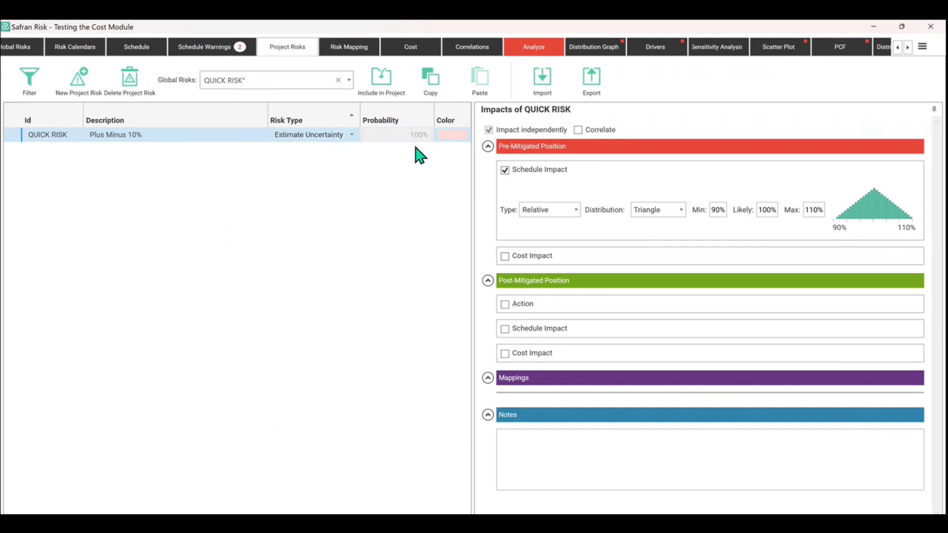
{"action": "left_click", "coordinate": [358, 50]}
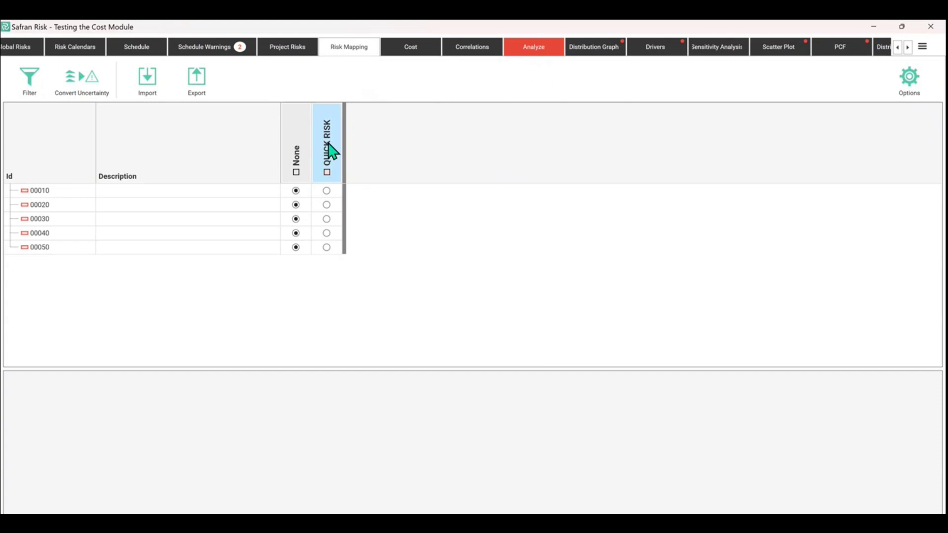
Map QUICK RISK to activities 00010, 00020, 00030, 00040 and 00050
{"action": "left_click", "coordinate": [328, 193]}
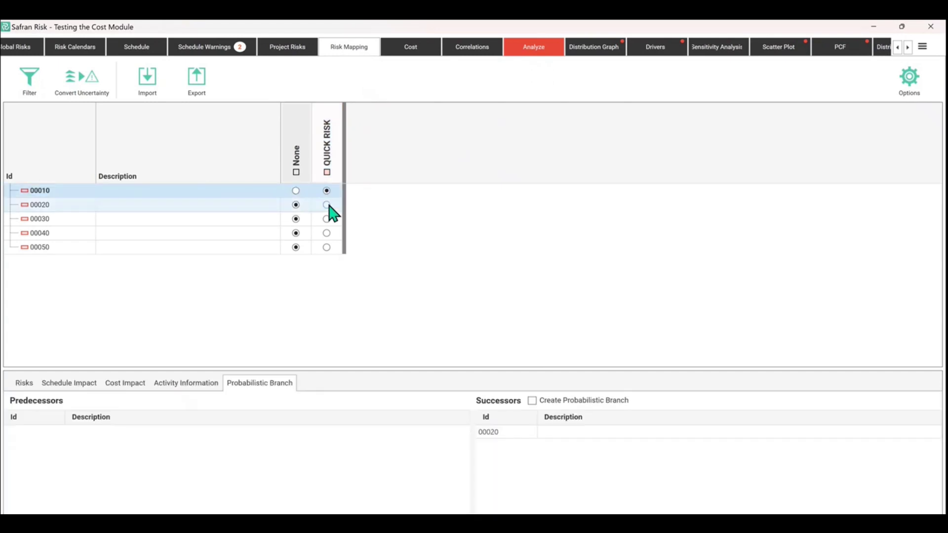
{"action": "left_click", "coordinate": [327, 206]}
{"action": "left_click", "coordinate": [326, 221]}
{"action": "left_click", "coordinate": [326, 233]}
{"action": "left_click", "coordinate": [326, 247]}
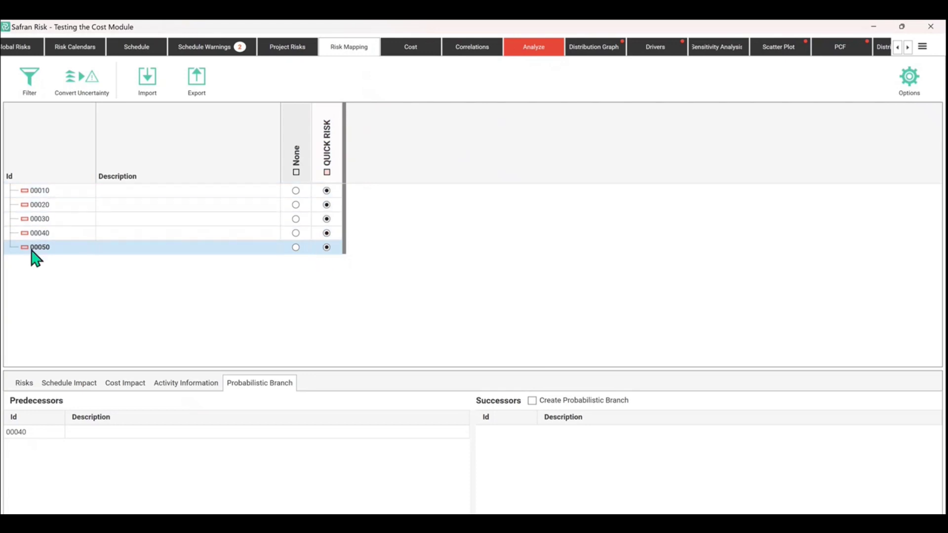
{"action": "left_click", "coordinate": [542, 53]}
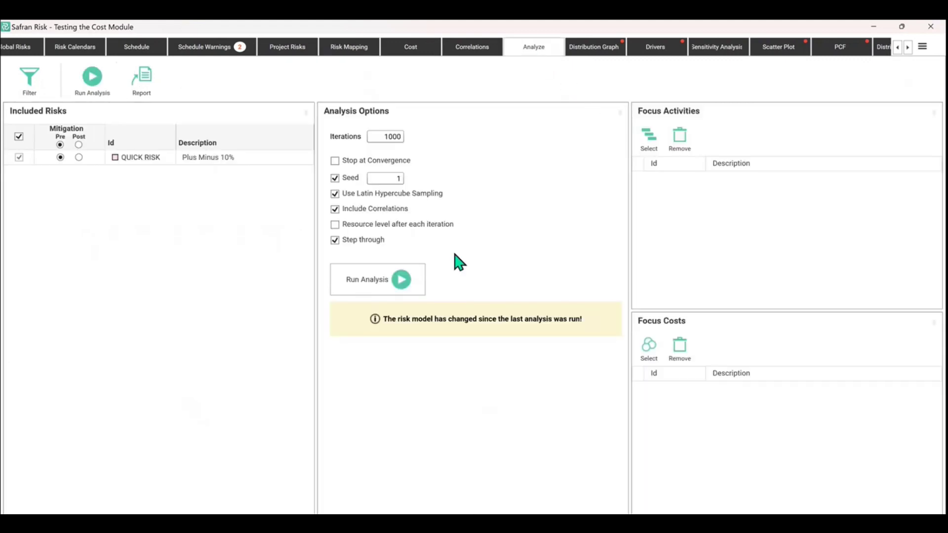
Start the 1000-iteration step-through simulation and advance it a few iterations
{"action": "left_click", "coordinate": [402, 280]}
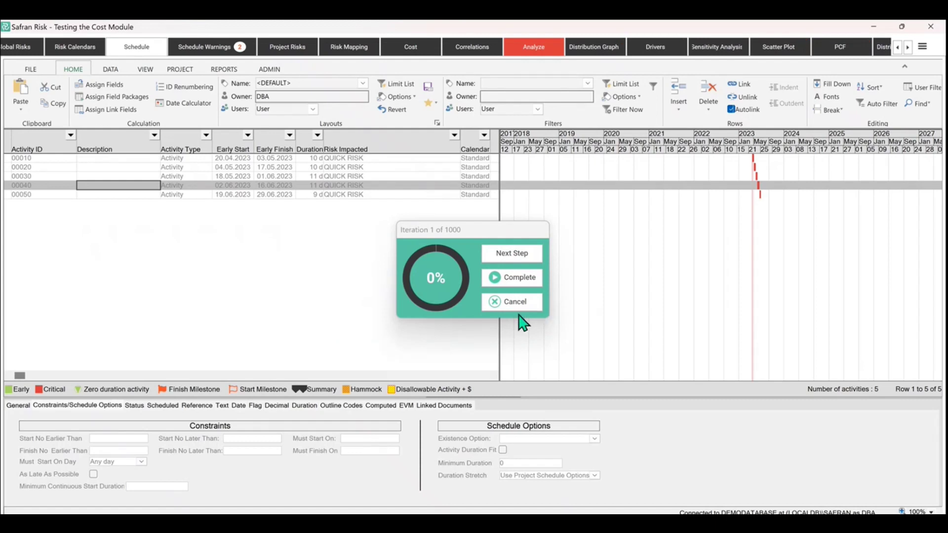
{"action": "left_click", "coordinate": [526, 258]}
{"action": "left_click", "coordinate": [525, 256]}
{"action": "left_click", "coordinate": [525, 257]}
{"action": "left_click", "coordinate": [525, 256]}
{"action": "left_click", "coordinate": [525, 256]}
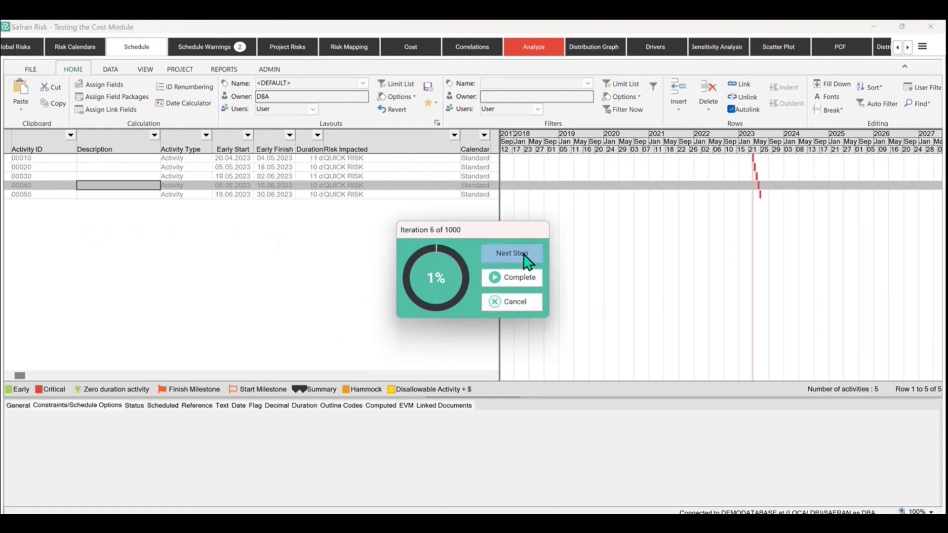
{"action": "left_click", "coordinate": [525, 257]}
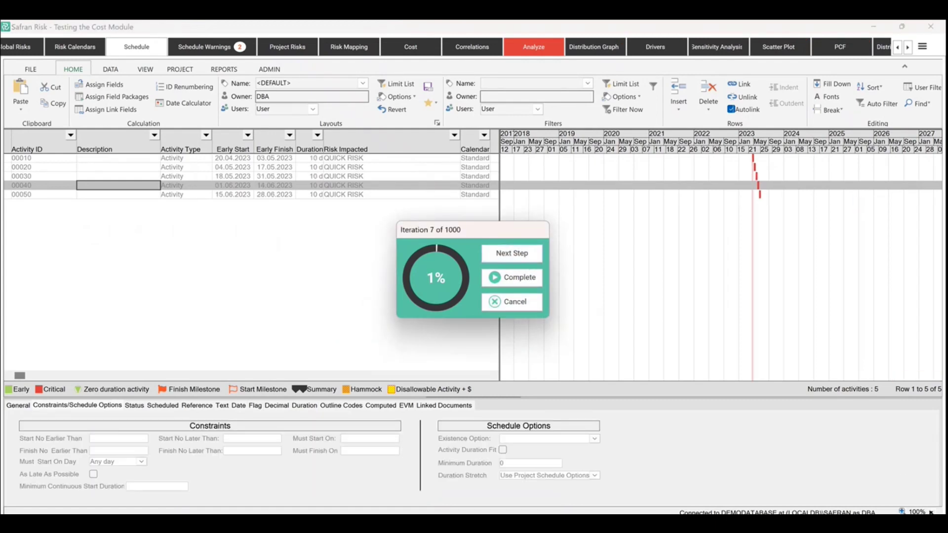
Zoom the schedule to 150% and keep stepping the simulation to iteration 32
{"action": "left_click", "coordinate": [918, 512]}
{"action": "left_click", "coordinate": [839, 398]}
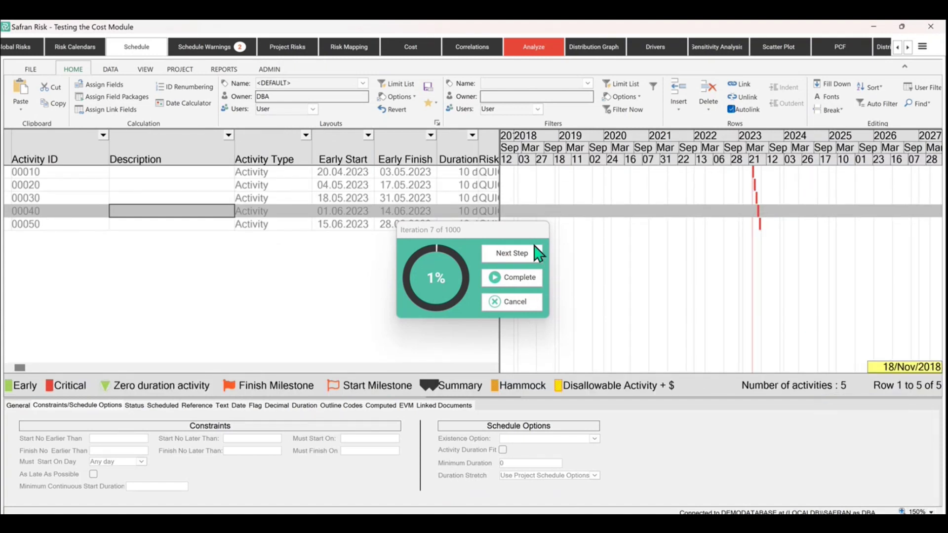
{"action": "left_click", "coordinate": [513, 254]}
{"action": "left_click", "coordinate": [516, 257]}
{"action": "left_click", "coordinate": [517, 258]}
{"action": "left_click", "coordinate": [517, 260]}
{"action": "left_click", "coordinate": [517, 260]}
{"action": "left_click", "coordinate": [517, 260]}
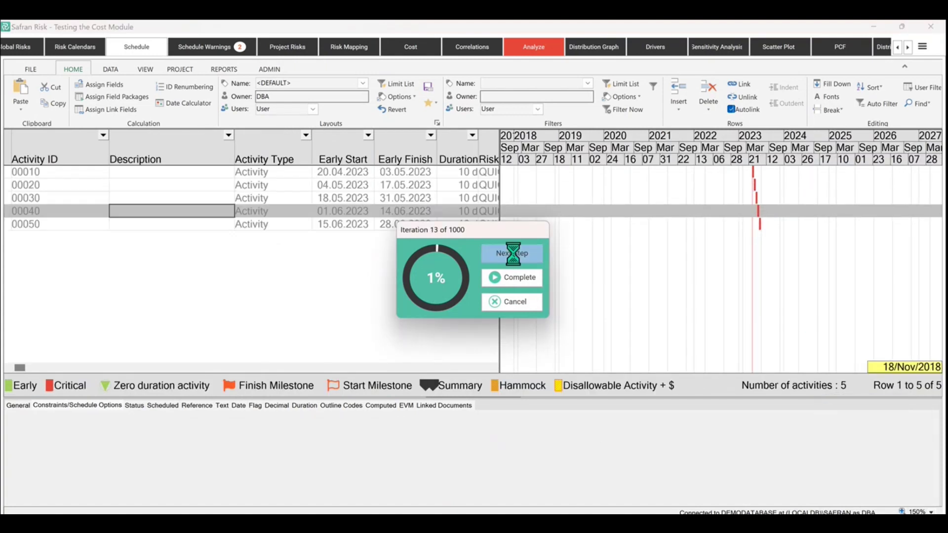
{"action": "left_click", "coordinate": [517, 260]}
{"action": "left_click", "coordinate": [517, 261]}
{"action": "left_click", "coordinate": [518, 260]}
{"action": "left_click", "coordinate": [517, 261]}
{"action": "left_click", "coordinate": [517, 261]}
{"action": "left_click", "coordinate": [517, 261]}
{"action": "left_click", "coordinate": [517, 260]}
{"action": "left_click", "coordinate": [518, 261]}
{"action": "left_click", "coordinate": [517, 261]}
{"action": "left_click", "coordinate": [517, 261]}
{"action": "left_click", "coordinate": [517, 260]}
{"action": "left_click", "coordinate": [517, 261]}
{"action": "left_click", "coordinate": [517, 261]}
{"action": "left_click", "coordinate": [517, 261]}
{"action": "left_click", "coordinate": [517, 260]}
{"action": "left_click", "coordinate": [517, 261]}
{"action": "left_click", "coordinate": [517, 260]}
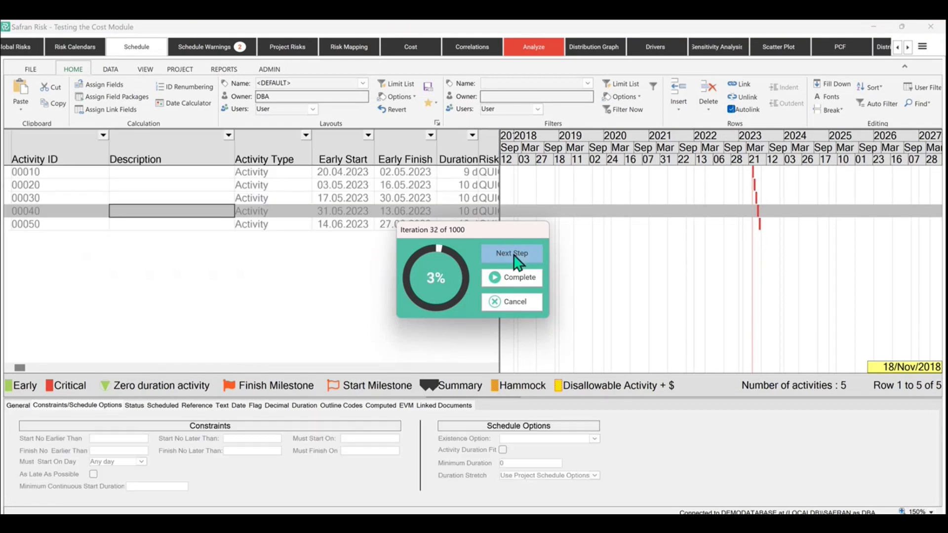
Cancel the running simulation and change activity 00010's duration to 100 days
{"action": "left_click", "coordinate": [514, 301]}
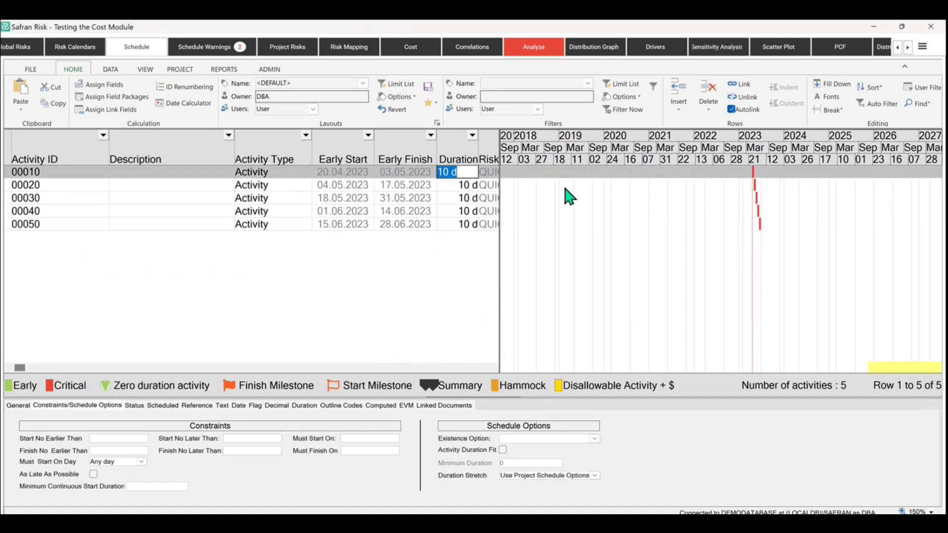
{"action": "key", "text": "End"}
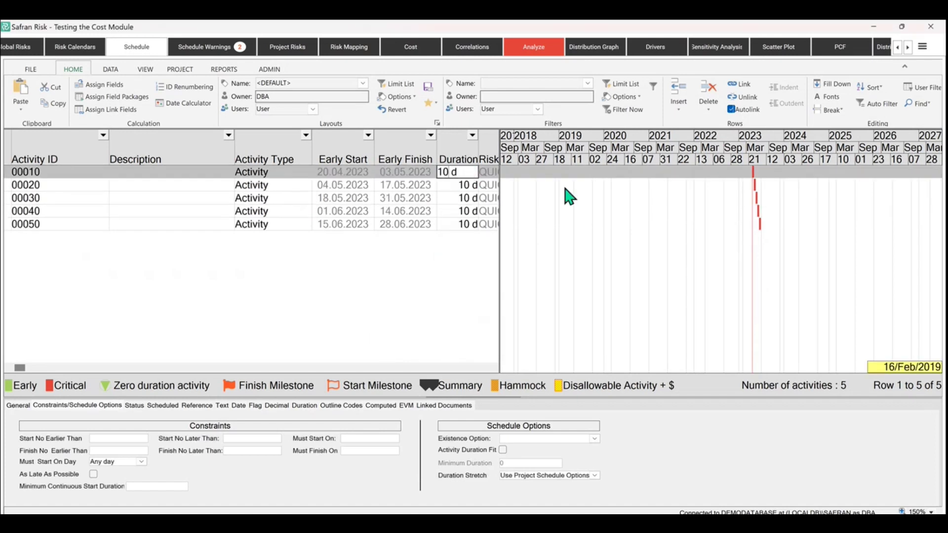
{"action": "type", "text": "0"}
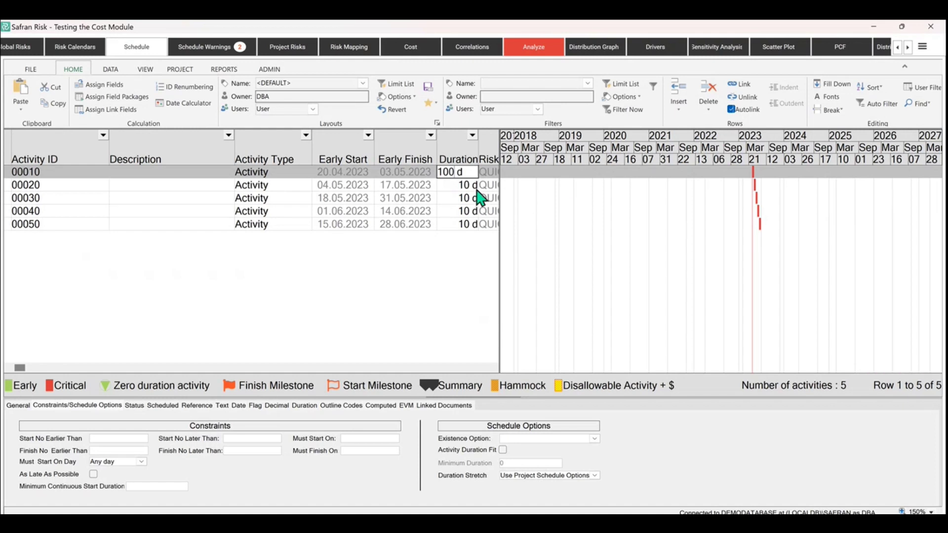
{"action": "key", "text": "Return"}
{"action": "left_click", "coordinate": [467, 173]}
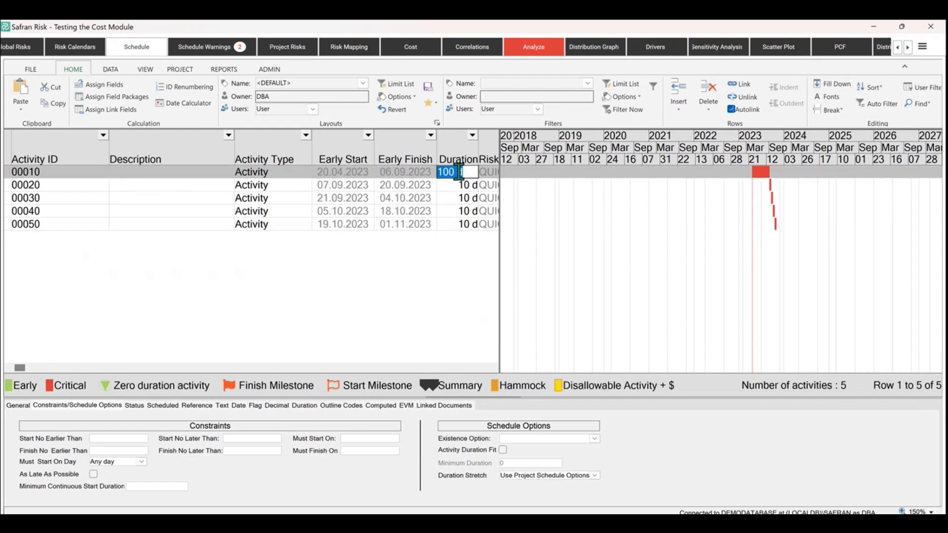
{"action": "left_click", "coordinate": [463, 225], "text": "shift"}
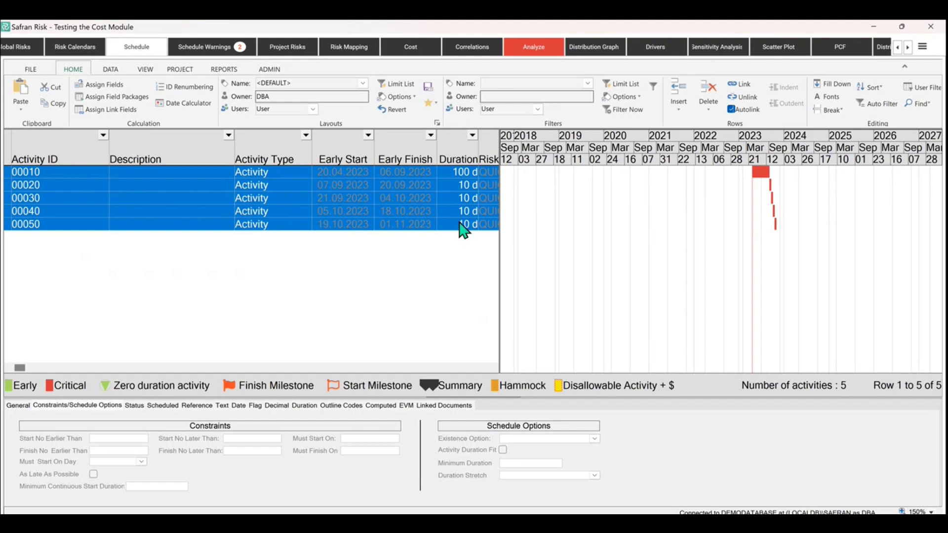
Fill the 100 d duration down to all five activities and spot-check 00030, 00040 and 00010
{"action": "key", "text": "ctrl+d"}
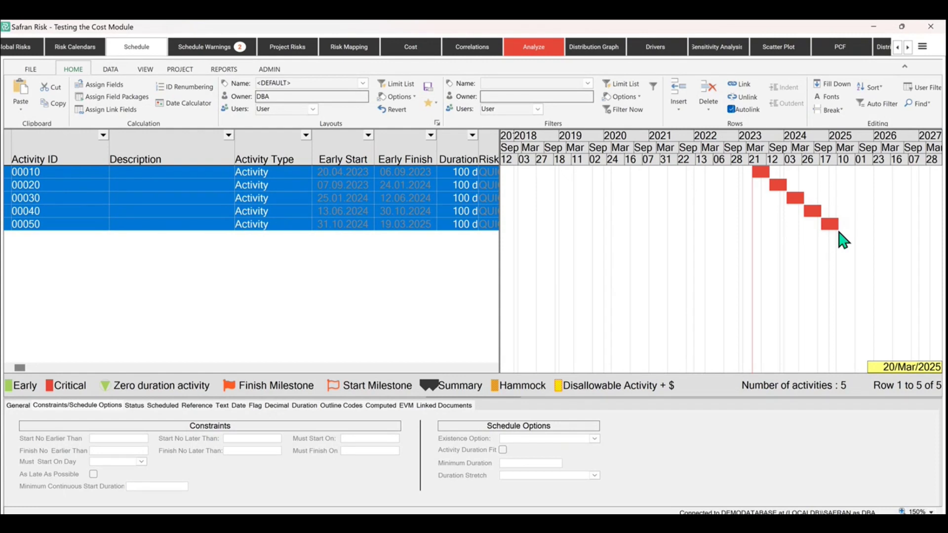
{"action": "left_click", "coordinate": [193, 204]}
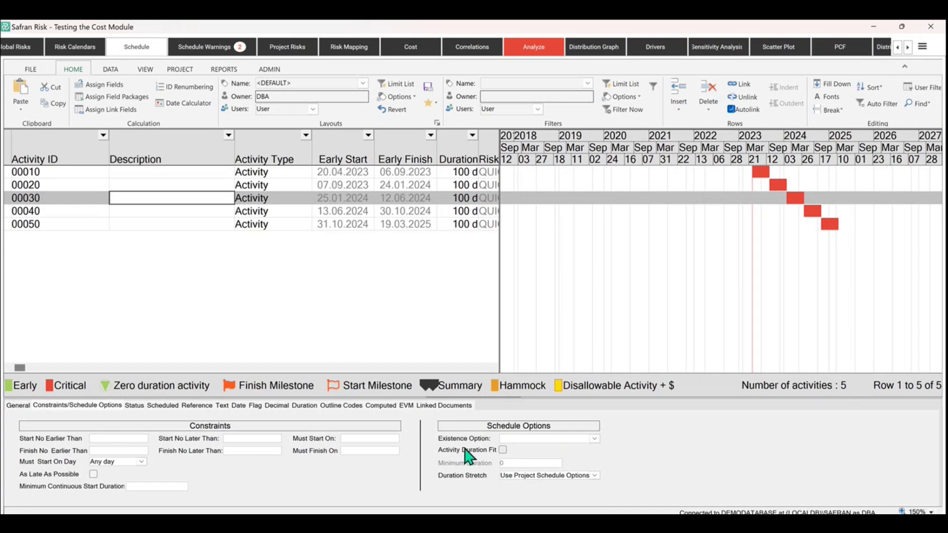
{"action": "left_click", "coordinate": [462, 199]}
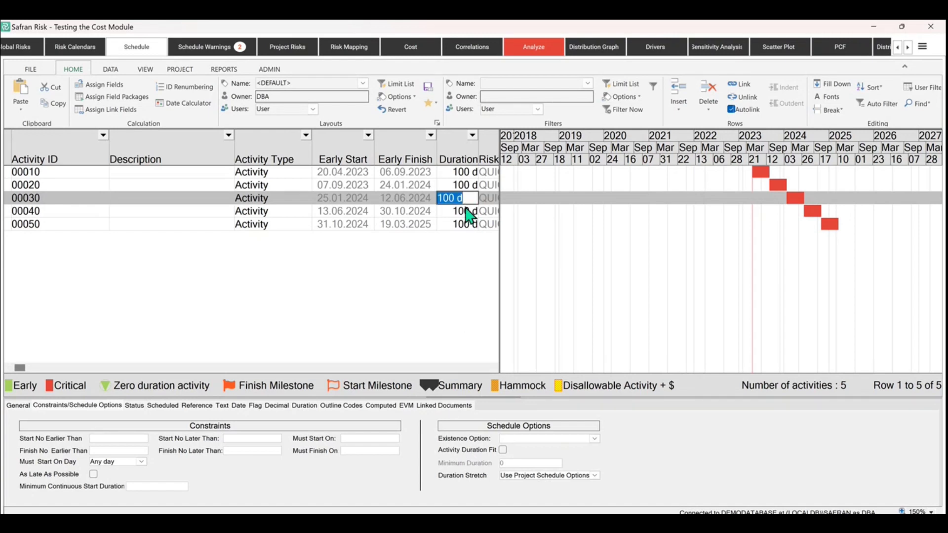
{"action": "left_click", "coordinate": [466, 209]}
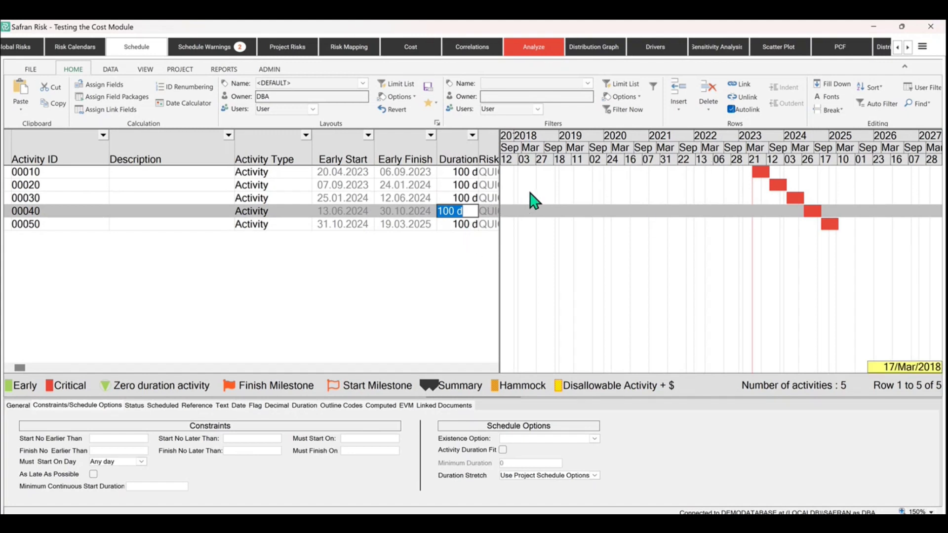
{"action": "left_click", "coordinate": [456, 172]}
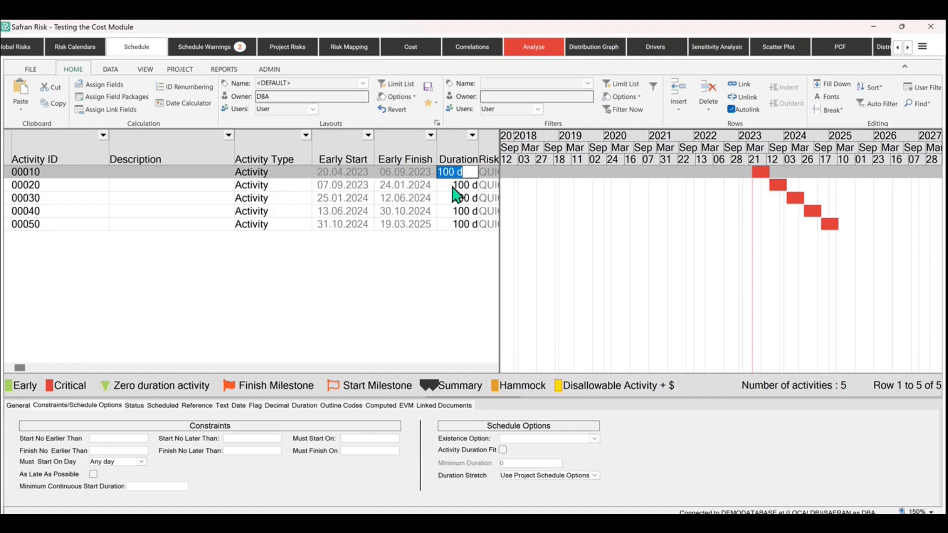
Rerun the 1000-iteration step-through analysis, step six iterations, then complete the run
{"action": "left_click", "coordinate": [540, 49]}
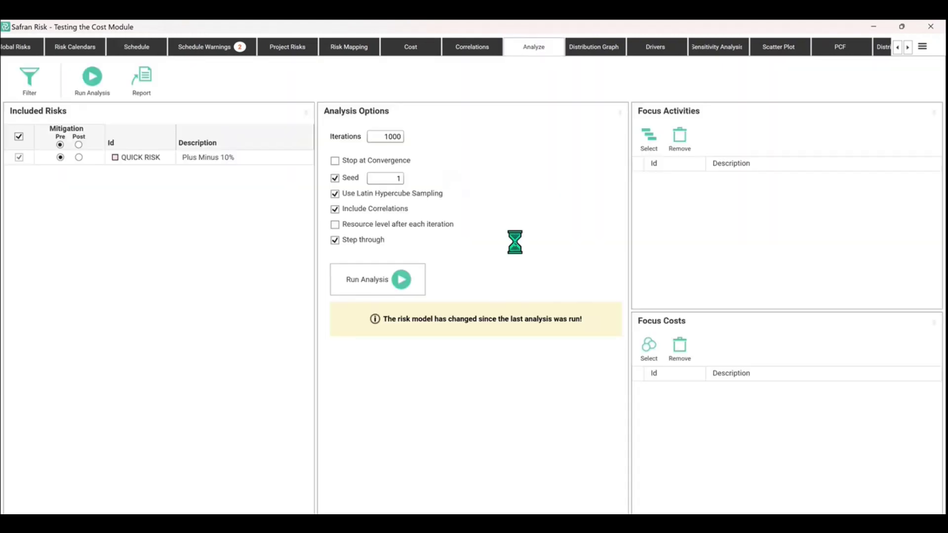
{"action": "left_click", "coordinate": [399, 293]}
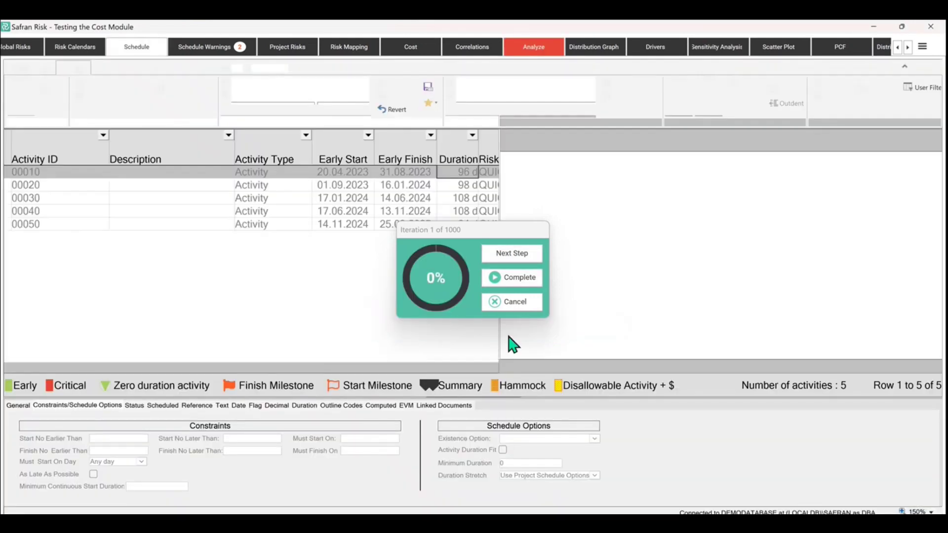
{"action": "left_click", "coordinate": [525, 254]}
{"action": "left_click", "coordinate": [525, 254]}
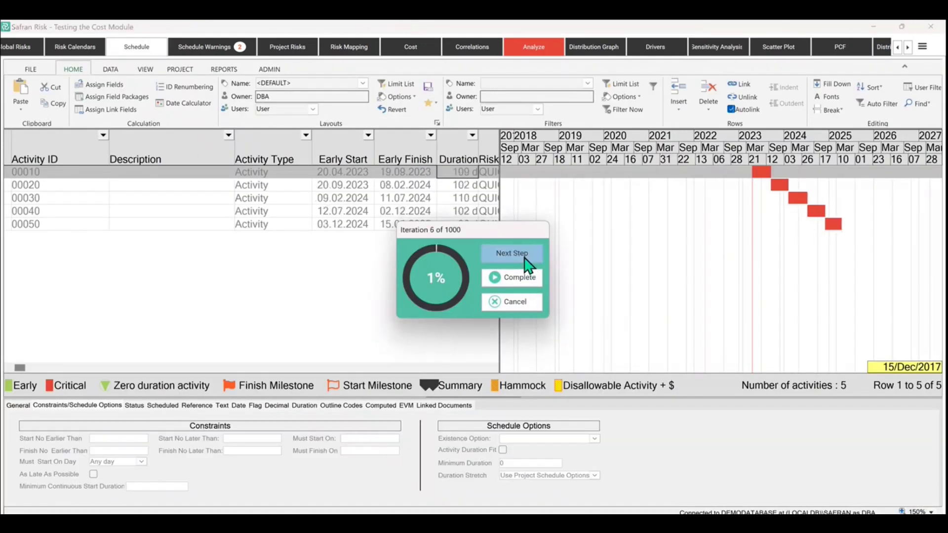
{"action": "left_click", "coordinate": [527, 261]}
{"action": "left_click", "coordinate": [525, 254]}
{"action": "left_click", "coordinate": [524, 254]}
{"action": "left_click", "coordinate": [525, 254]}
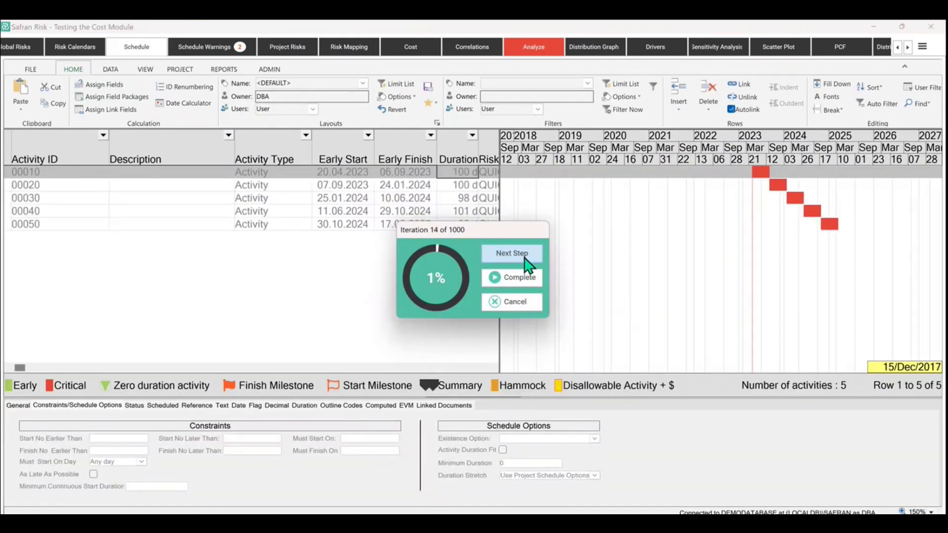
{"action": "left_click", "coordinate": [511, 277]}
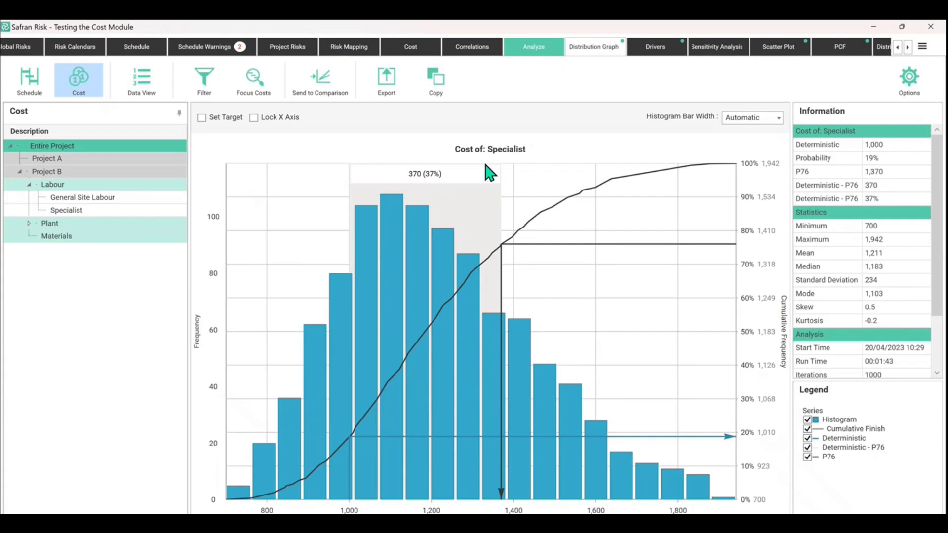
Start another step-through run and view the cost model with the iteration window moved aside
{"action": "left_click", "coordinate": [533, 47]}
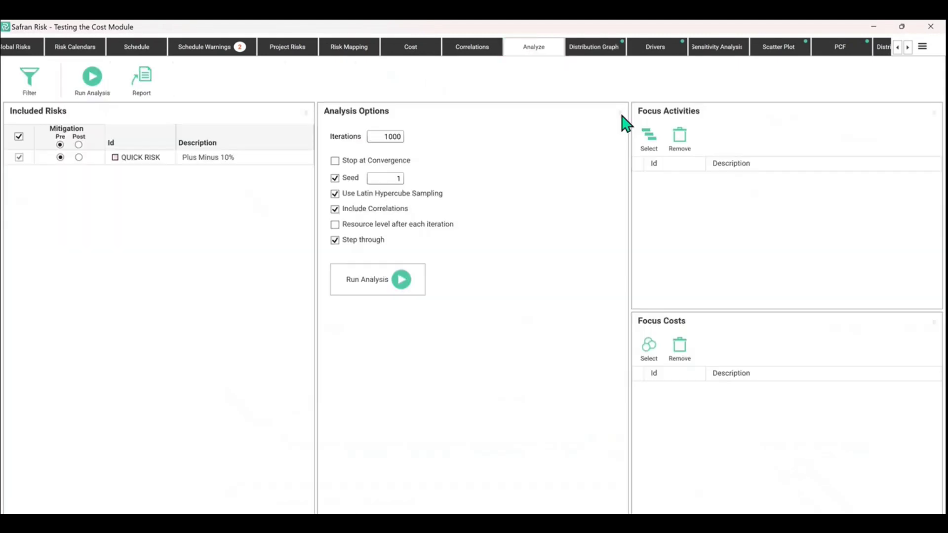
{"action": "left_click", "coordinate": [390, 283]}
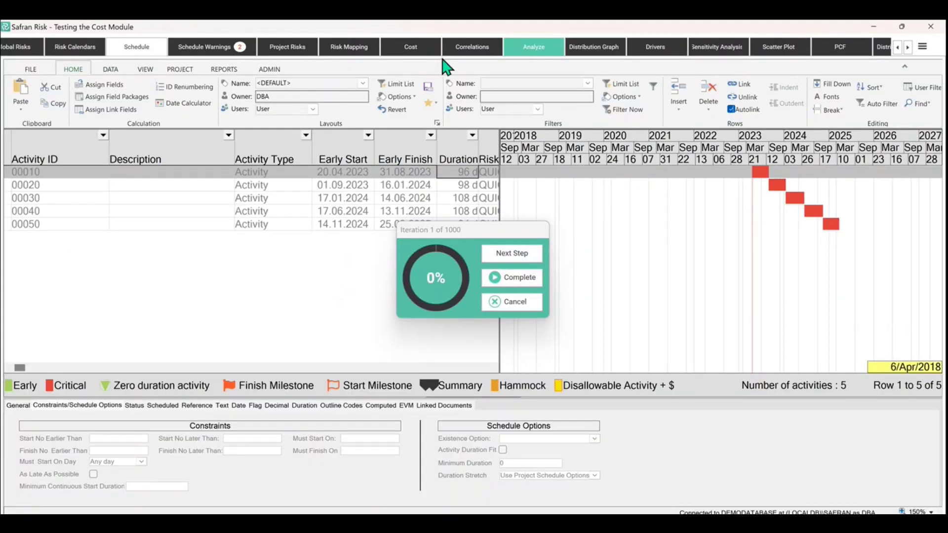
{"action": "left_click", "coordinate": [420, 47]}
{"action": "left_click_drag", "start_coordinate": [489, 232], "coordinate": [130, 269]}
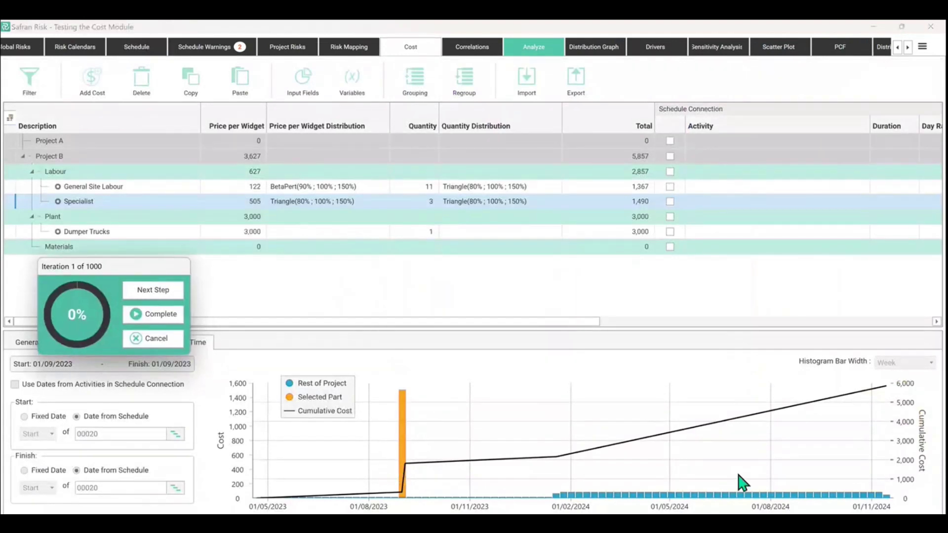
Step through six simulation iterations, watching the cost values change
{"action": "left_click", "coordinate": [153, 290]}
{"action": "left_click", "coordinate": [153, 290]}
{"action": "left_click", "coordinate": [153, 289]}
{"action": "left_click", "coordinate": [153, 290]}
{"action": "left_click", "coordinate": [153, 289]}
{"action": "left_click", "coordinate": [153, 290]}
{"action": "left_click", "coordinate": [153, 290]}
{"action": "left_click", "coordinate": [153, 289]}
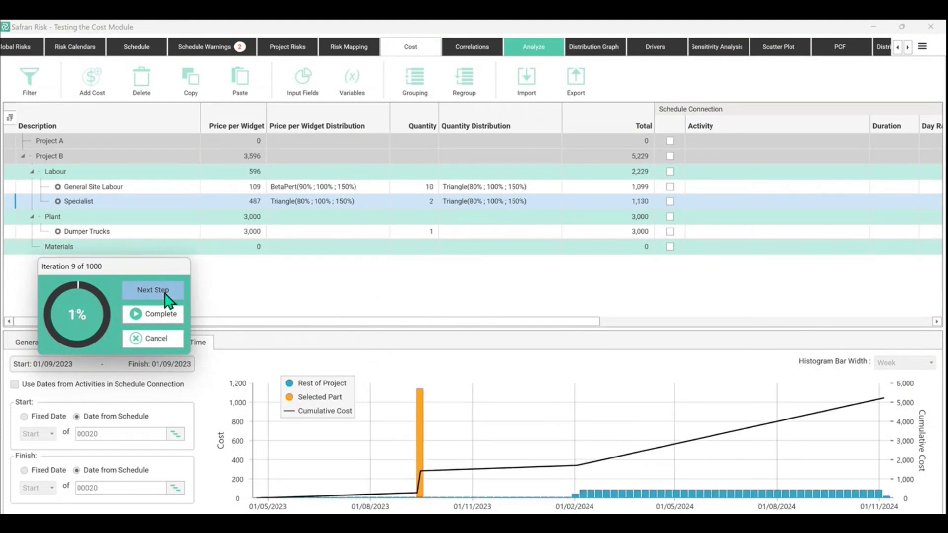
{"action": "left_click", "coordinate": [153, 290]}
{"action": "left_click", "coordinate": [153, 290]}
{"action": "left_click", "coordinate": [153, 289]}
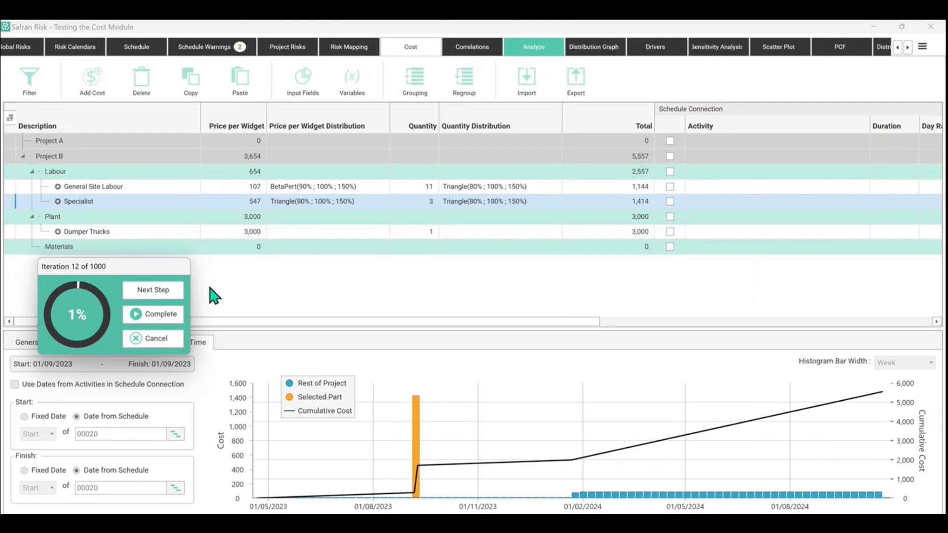
Step through eleven more iterations, then complete the full 1000-iteration run
{"action": "left_click", "coordinate": [179, 293]}
{"action": "left_click", "coordinate": [180, 292]}
{"action": "left_click", "coordinate": [179, 292]}
{"action": "left_click", "coordinate": [179, 292]}
{"action": "left_click", "coordinate": [179, 292]}
{"action": "left_click", "coordinate": [180, 292]}
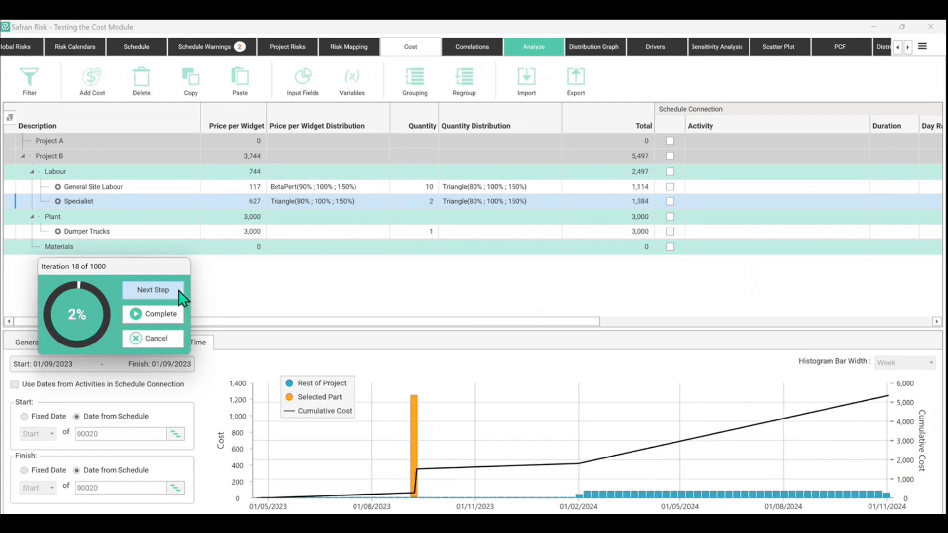
{"action": "left_click", "coordinate": [179, 292]}
{"action": "left_click", "coordinate": [180, 292]}
{"action": "left_click", "coordinate": [179, 292]}
{"action": "left_click", "coordinate": [180, 292]}
{"action": "left_click", "coordinate": [179, 292]}
{"action": "left_click", "coordinate": [179, 292]}
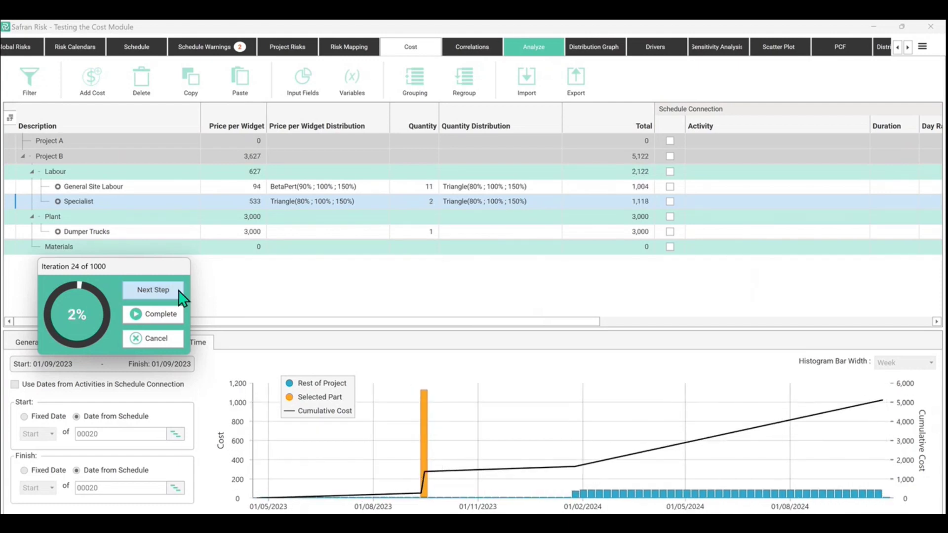
{"action": "left_click", "coordinate": [179, 292]}
{"action": "left_click", "coordinate": [179, 292]}
{"action": "left_click", "coordinate": [179, 292]}
{"action": "left_click", "coordinate": [179, 292]}
{"action": "left_click", "coordinate": [179, 292]}
{"action": "left_click", "coordinate": [179, 292]}
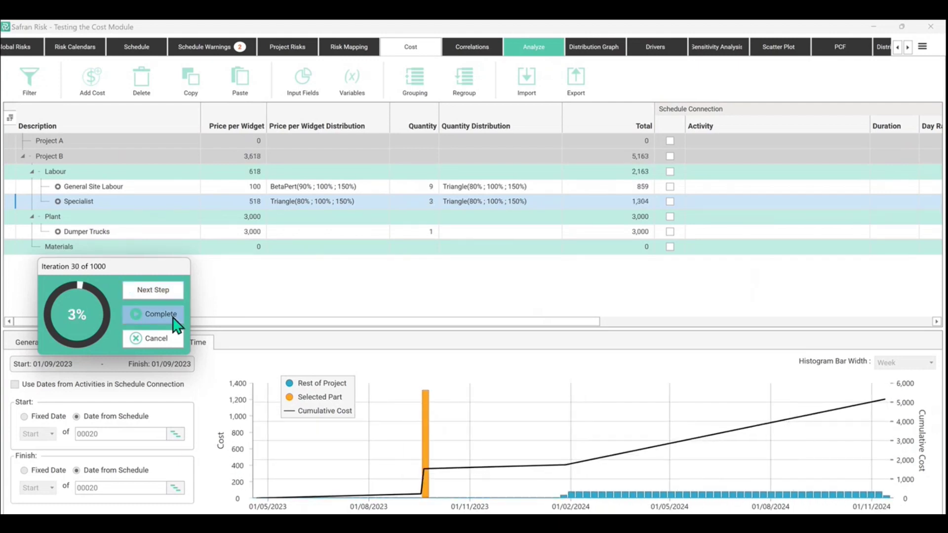
{"action": "left_click", "coordinate": [173, 319]}
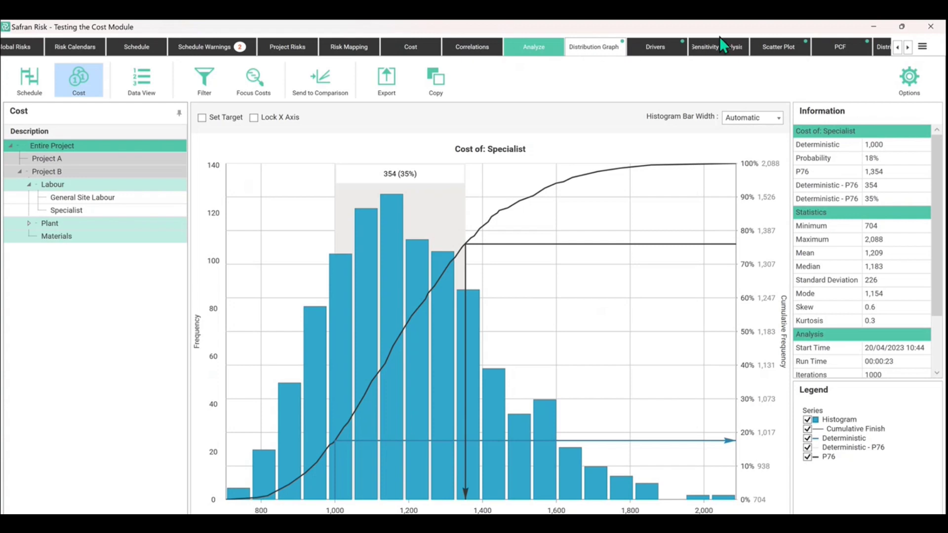
Show the whole project's probabilistic cash flow (PCF) chart
{"action": "left_click", "coordinate": [844, 52]}
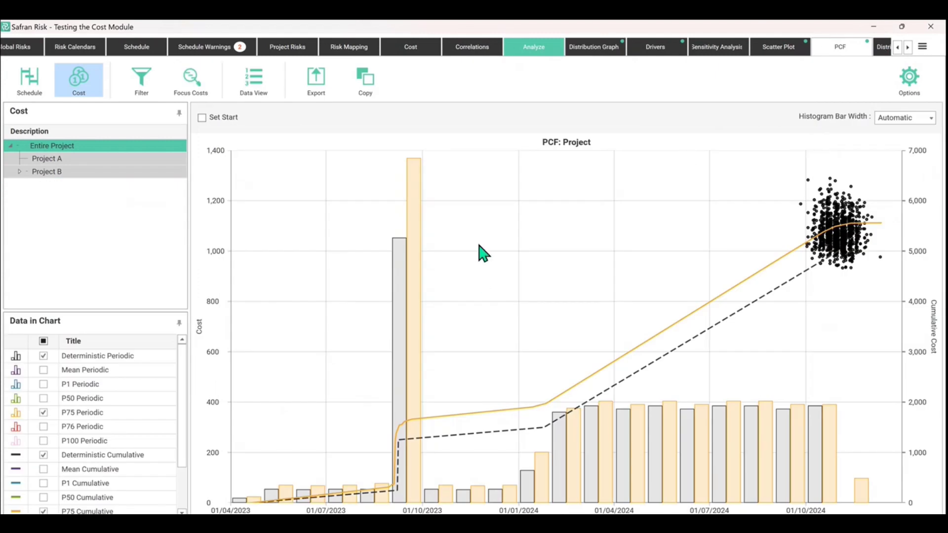
Inspect the periodic cost bars in the PCF chart, then switch back to the Cost table
{"action": "left_click", "coordinate": [402, 242]}
{"action": "left_click", "coordinate": [872, 492]}
{"action": "left_click", "coordinate": [865, 492]}
{"action": "left_click", "coordinate": [412, 53]}
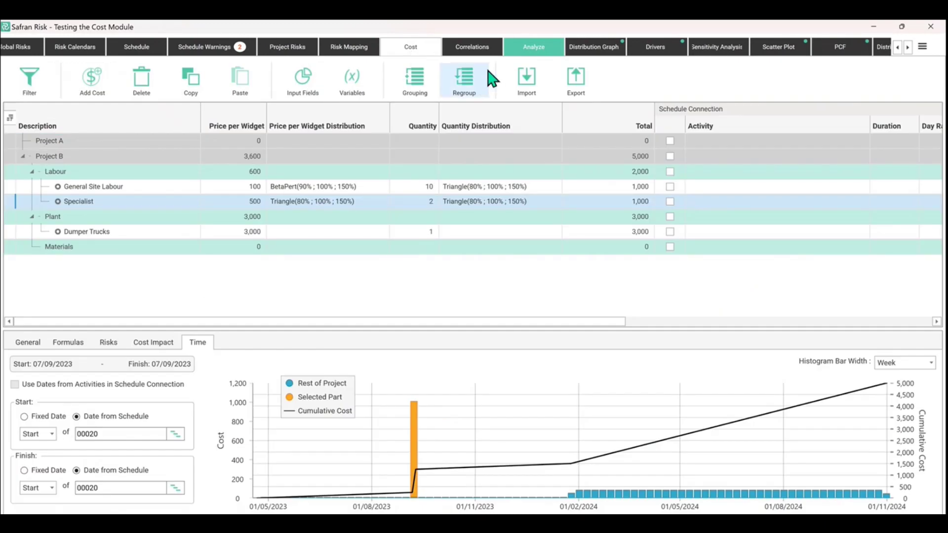